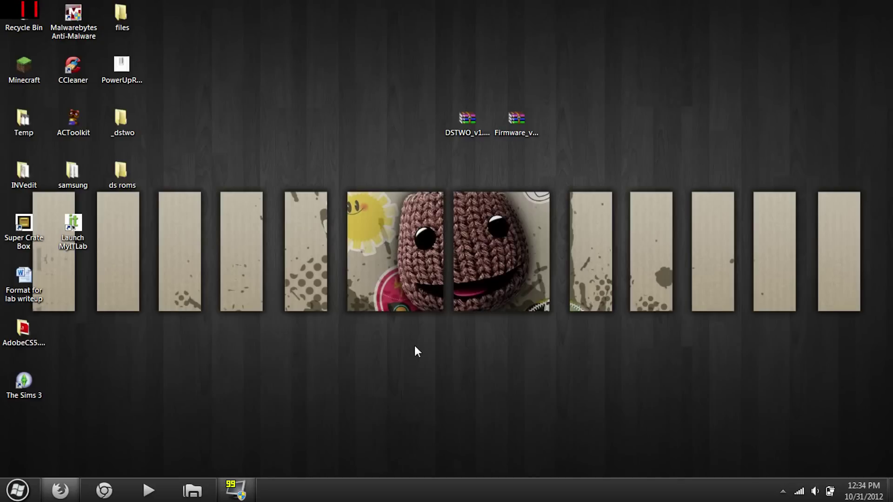
In Firefox, download the latest DSTWO EOS archive, DSTWO_v1.11_2012_1030_eng.zip, to the Desktop, replacing the existing copy.
left_click(59, 498)
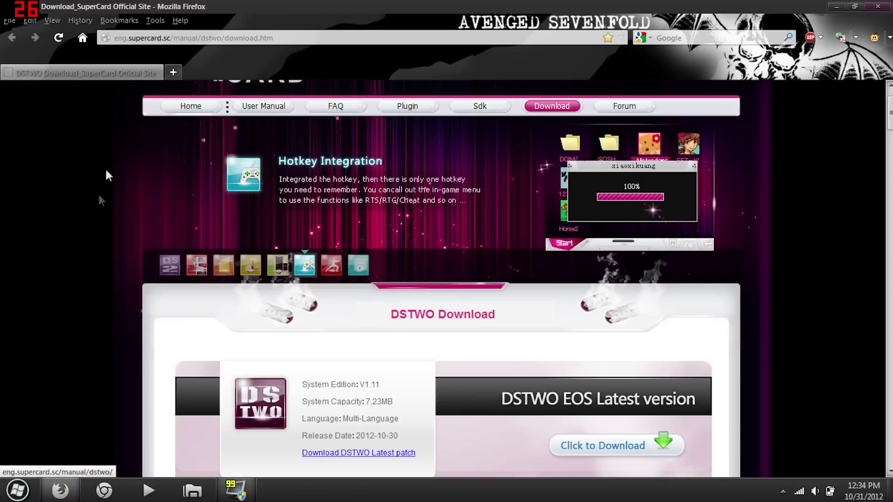
left_click_drag(891, 124, 891, 140)
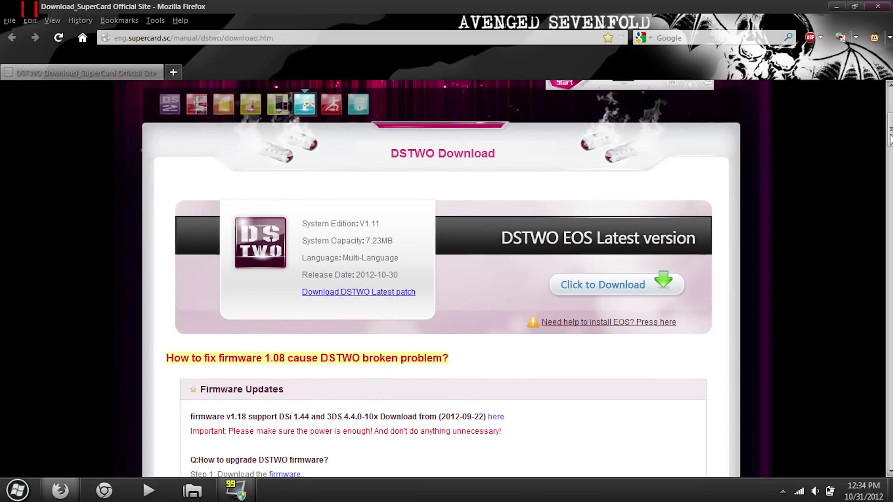
scroll(889, 138, "down", 2)
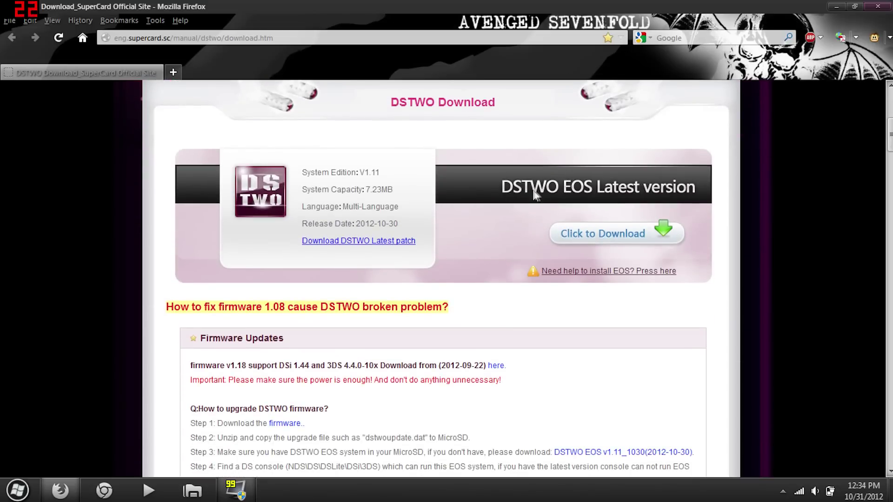
left_click(648, 235)
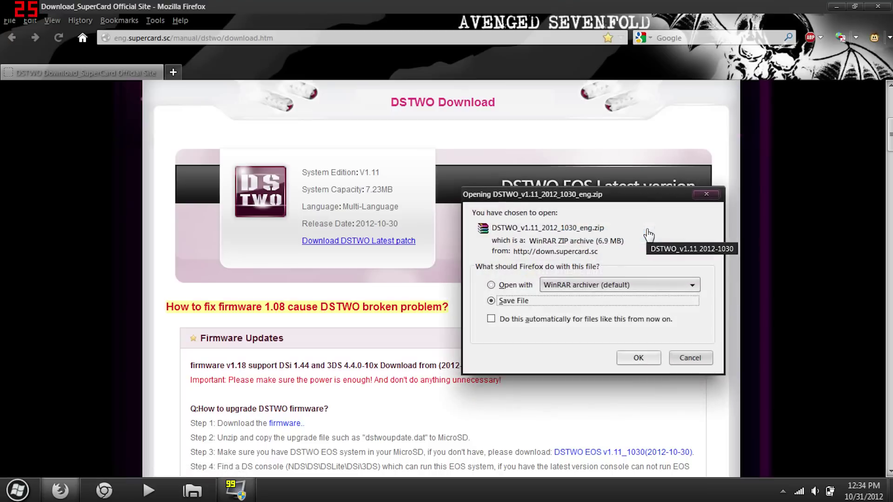
left_click(644, 360)
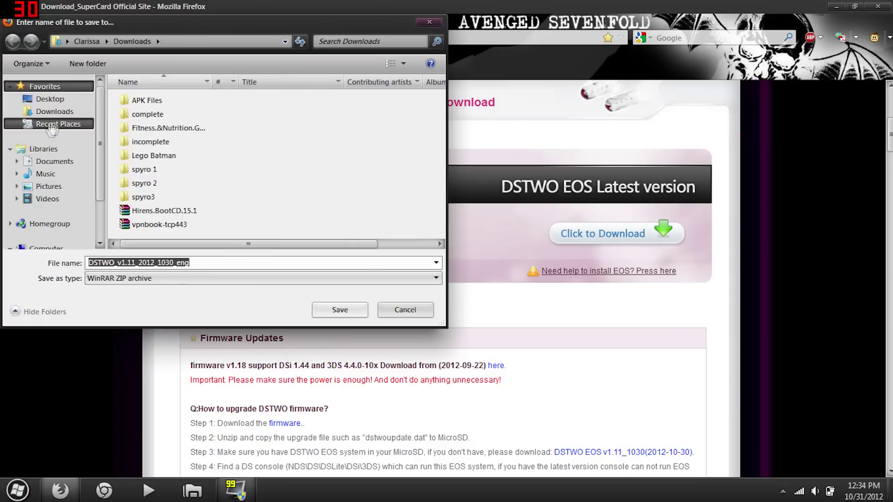
left_click(34, 99)
left_click(340, 310)
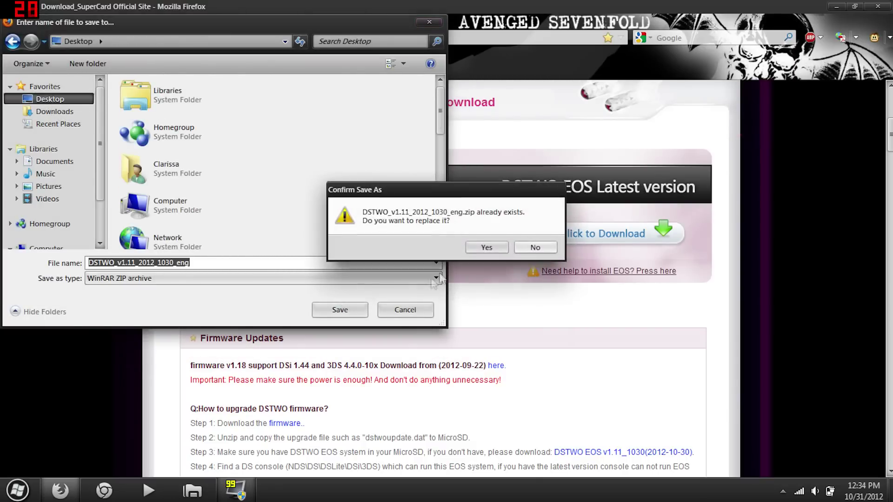
left_click(483, 248)
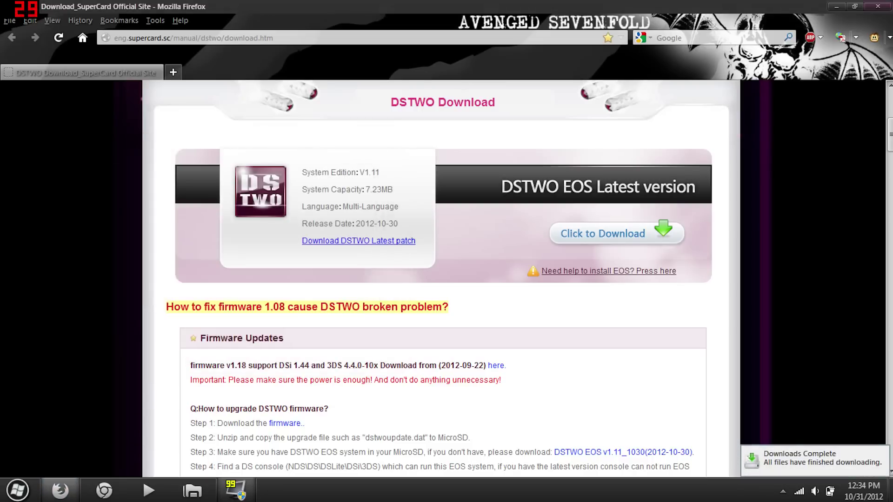
Download the firmware v1.18 archive, Firmware_v1.18_eng.zip, to the Desktop, replace the existing copy and close the Downloads window.
scroll(889, 147, "down", 1)
scroll(889, 147, "down", 3)
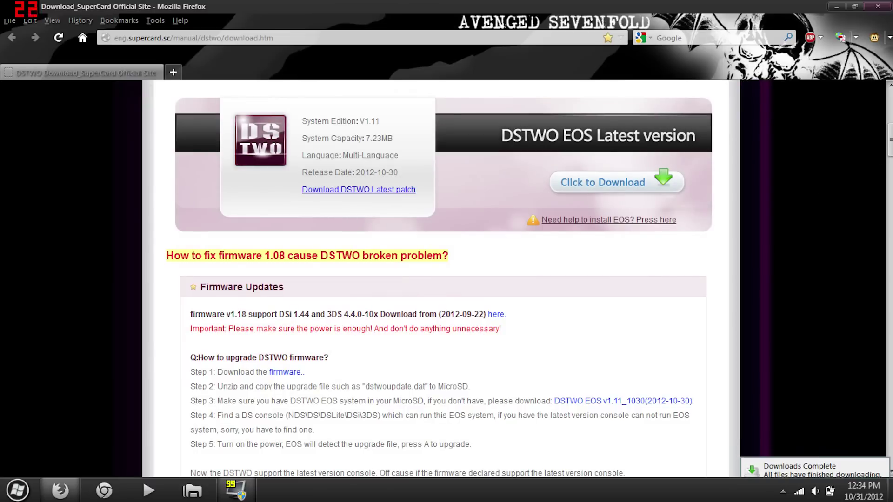
left_click(496, 315)
left_click(637, 358)
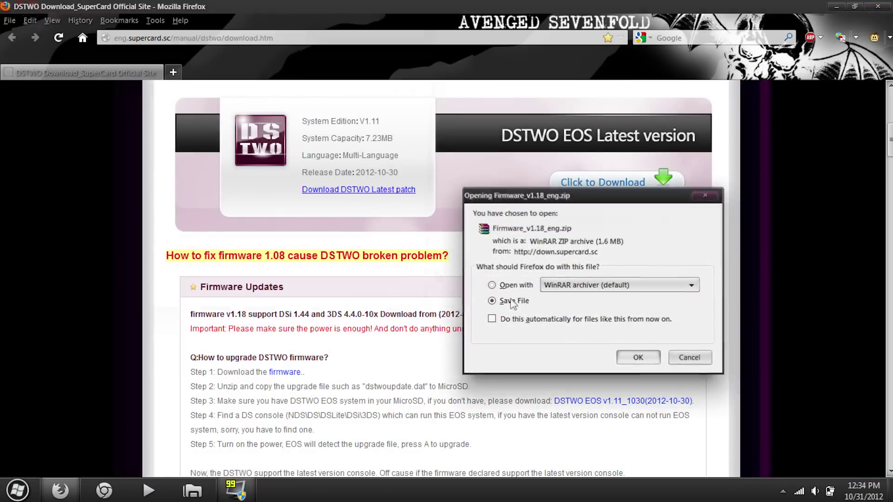
left_click(54, 99)
left_click(340, 310)
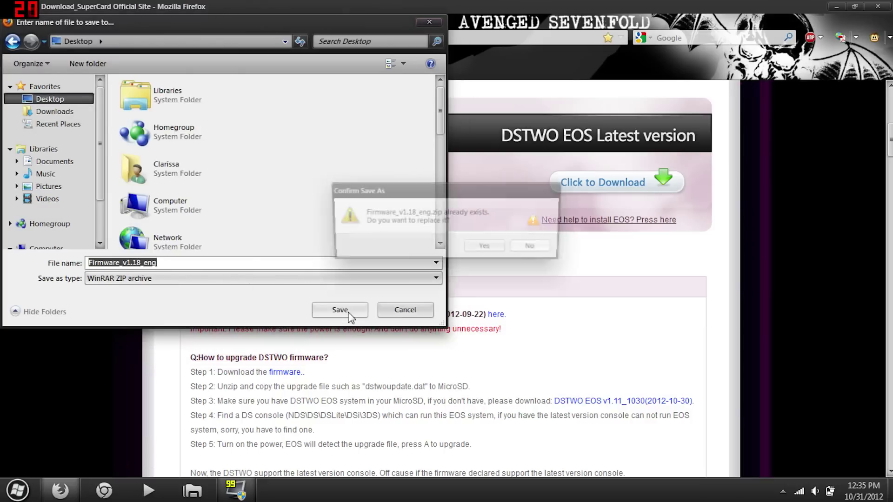
left_click(489, 252)
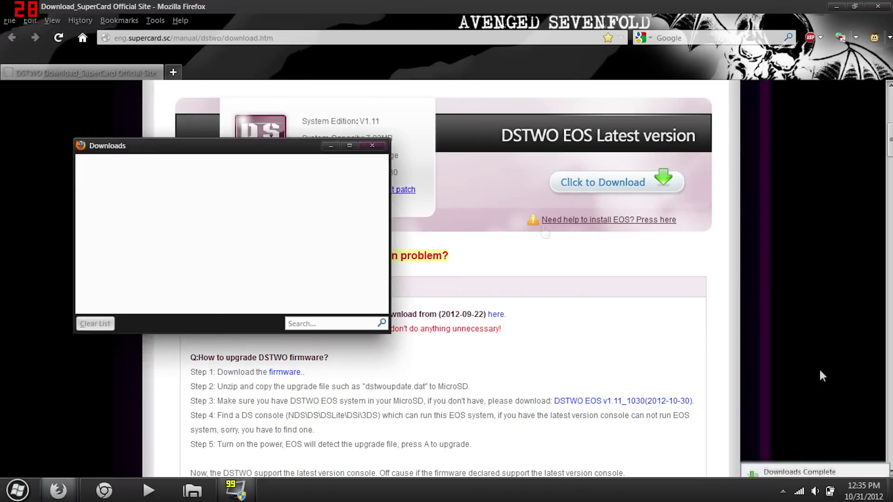
left_click(372, 145)
Minimize the browser and move the DSTWO and Firmware archives to an empty area of the desktop, next to each other.
scroll(517, 277, "up", 5)
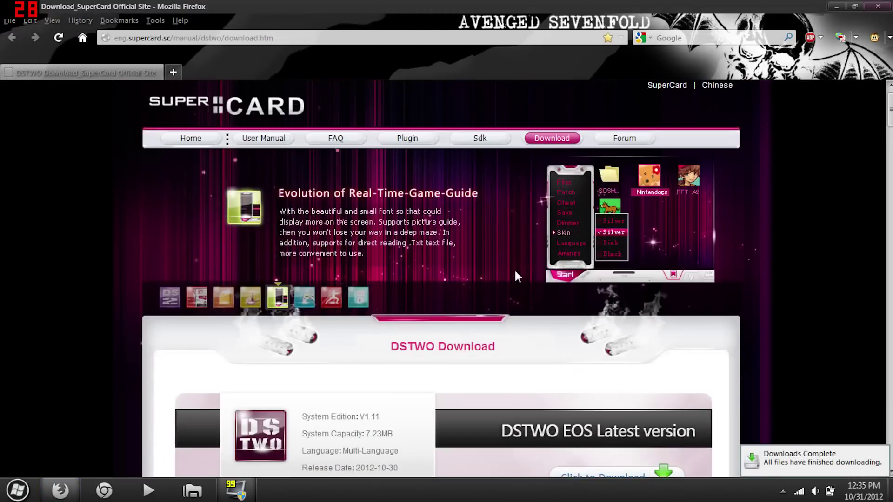
left_click(836, 6)
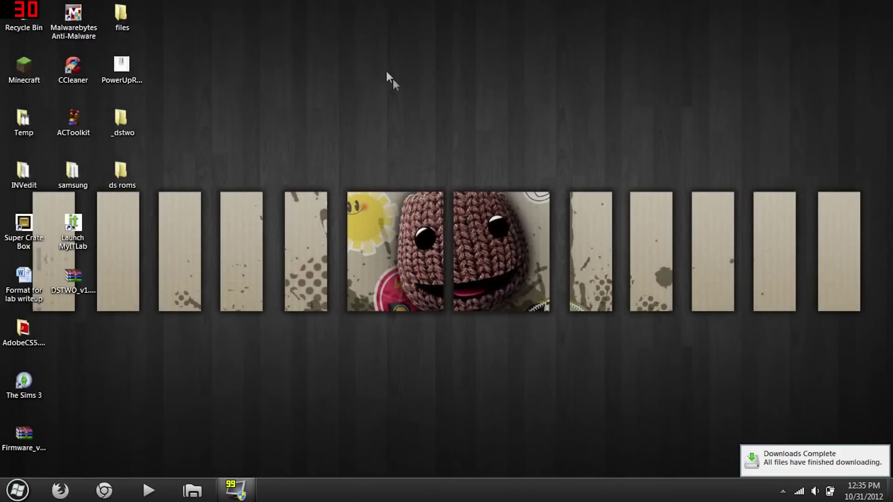
left_click_drag(71, 277, 367, 68)
left_click(33, 444)
left_click_drag(33, 444, 452, 61)
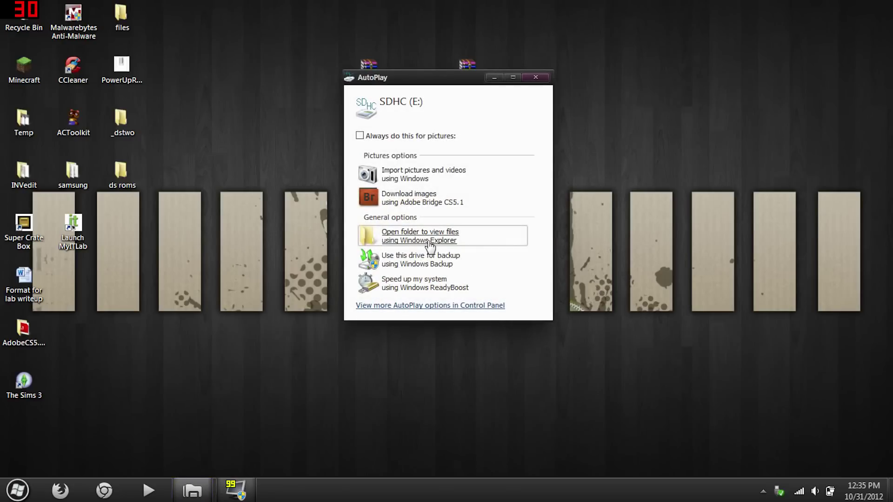
Open the SDHC (E:) card's folder and delete all the files and folders on it.
left_click(430, 241)
left_click_drag(295, 76, 585, 104)
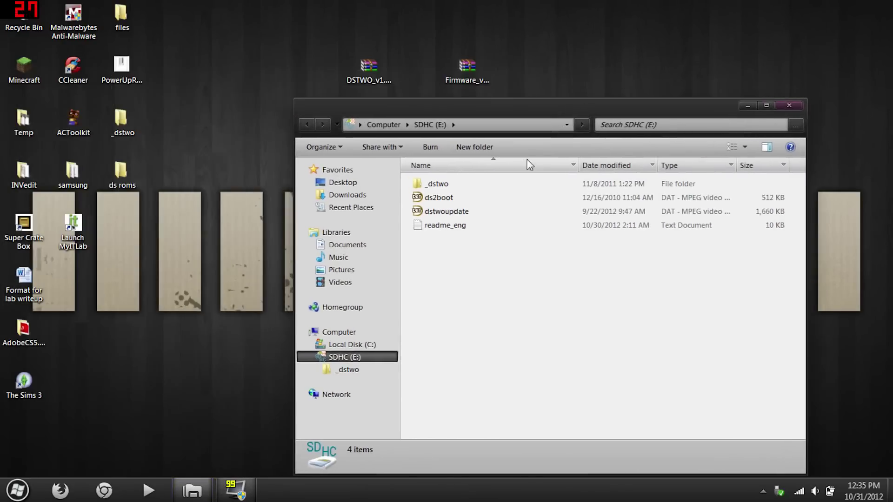
left_click_drag(468, 344, 449, 189)
right_click(449, 185)
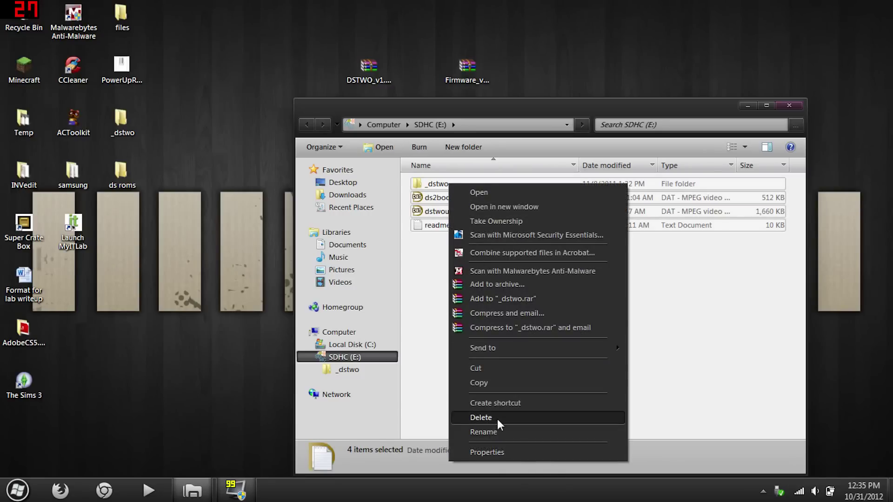
left_click(498, 418)
left_click(499, 255)
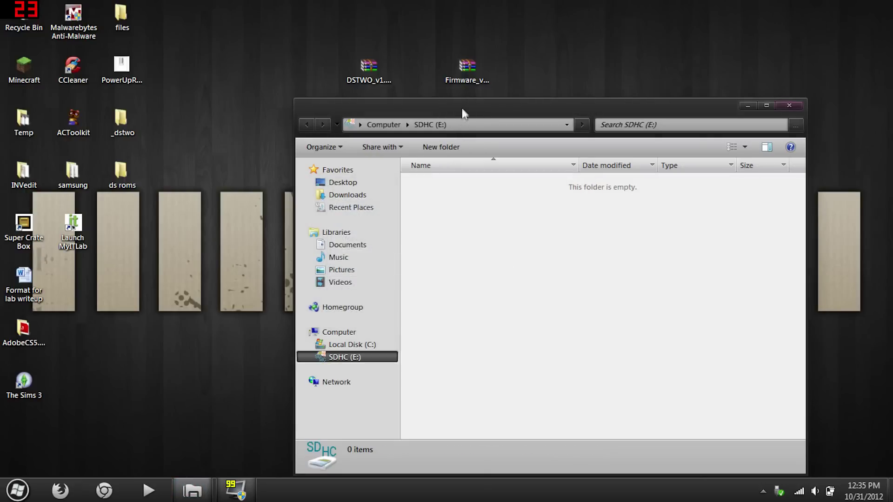
Open the inner folder of the DSTWO_v1.11_2012_1030_eng archive and arrange its window side by side with the SDHC (E:) window.
left_click_drag(462, 113, 356, 100)
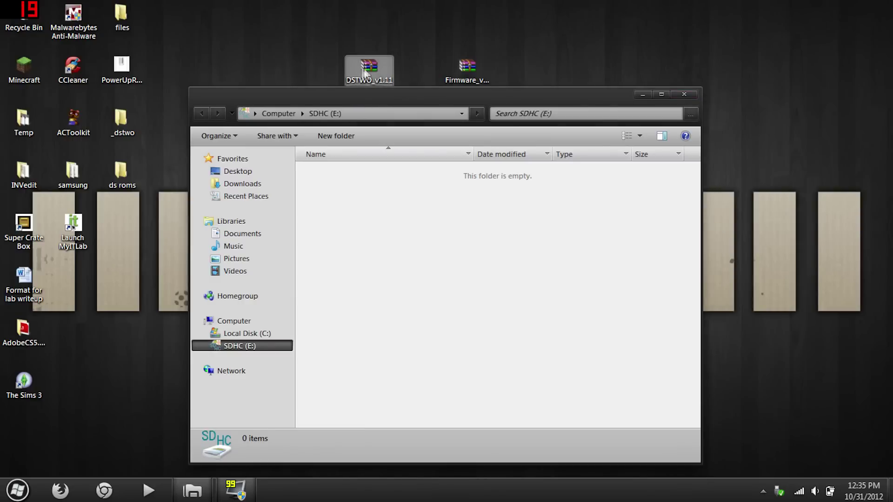
left_click_drag(466, 66, 515, 15)
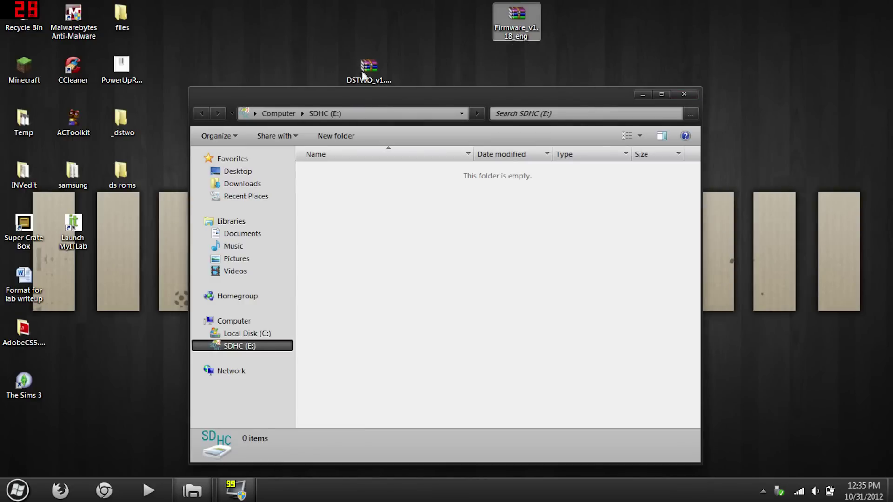
left_click_drag(362, 71, 428, 32)
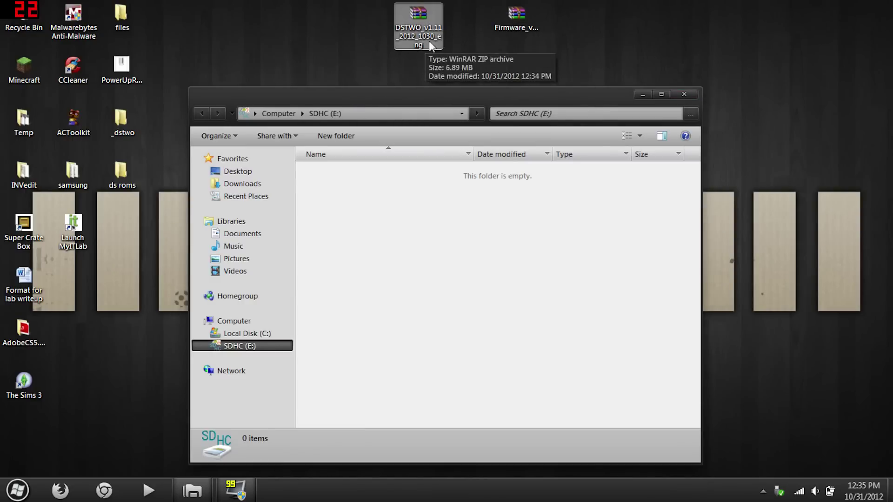
double_click(429, 40)
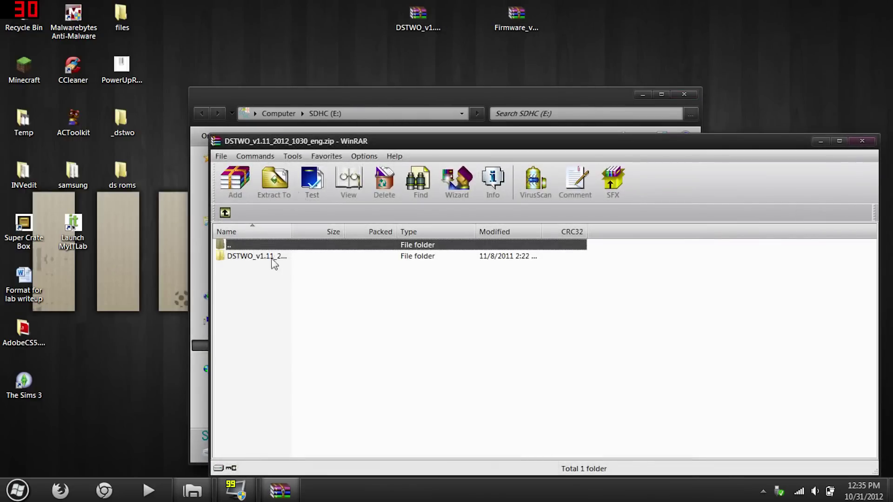
double_click(272, 260)
key("super+Right")
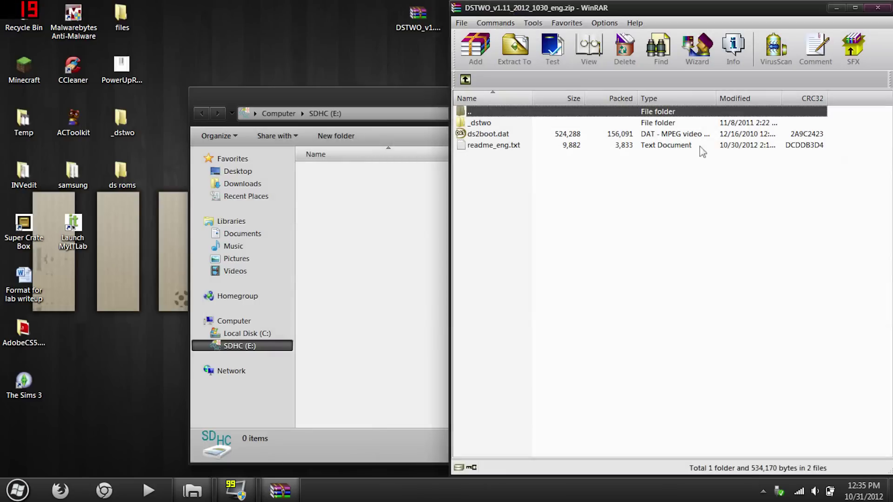
left_click_drag(393, 88, 0, 138)
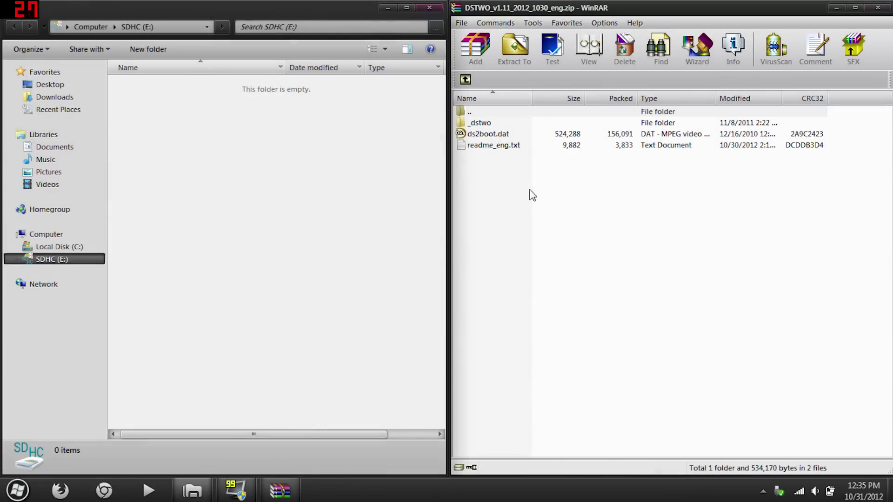
Extract the _dstwo folder and ds2boot.dat from the archive onto the SDHC (E:) card, then close the archive.
left_click(486, 163)
key("ctrl+a")
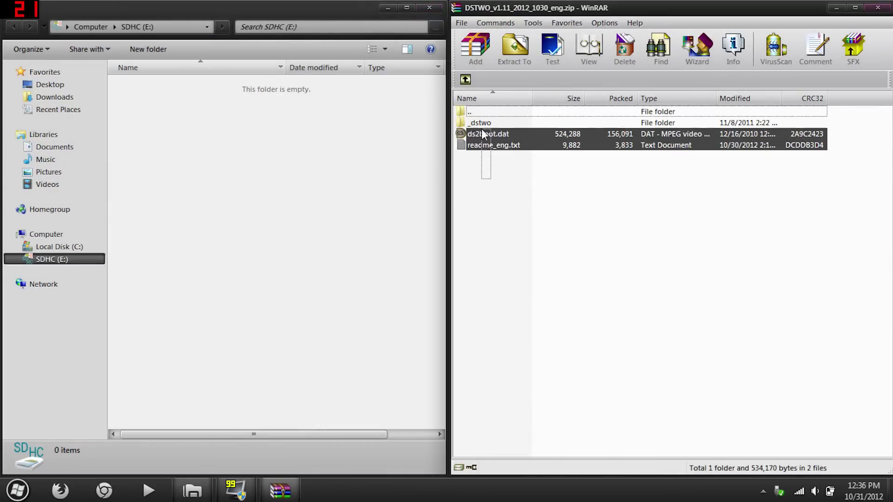
left_click(490, 153)
left_click(488, 139)
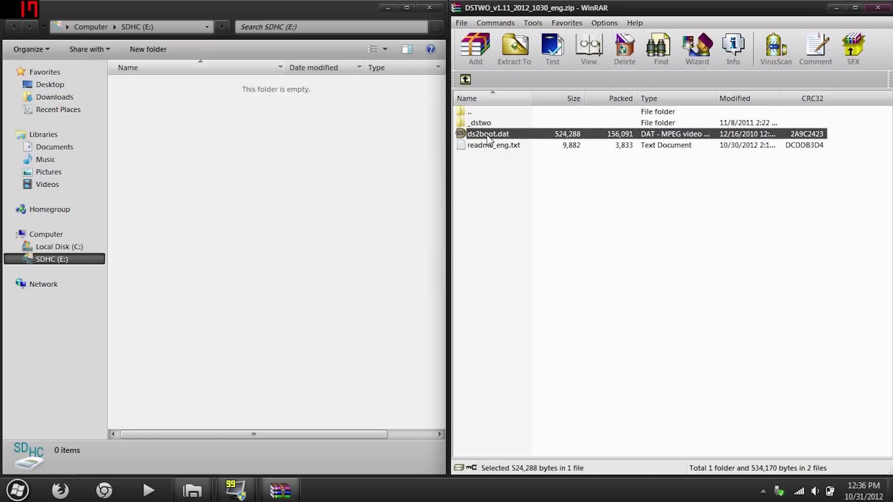
left_click(478, 122, "ctrl")
left_click_drag(478, 122, 343, 171)
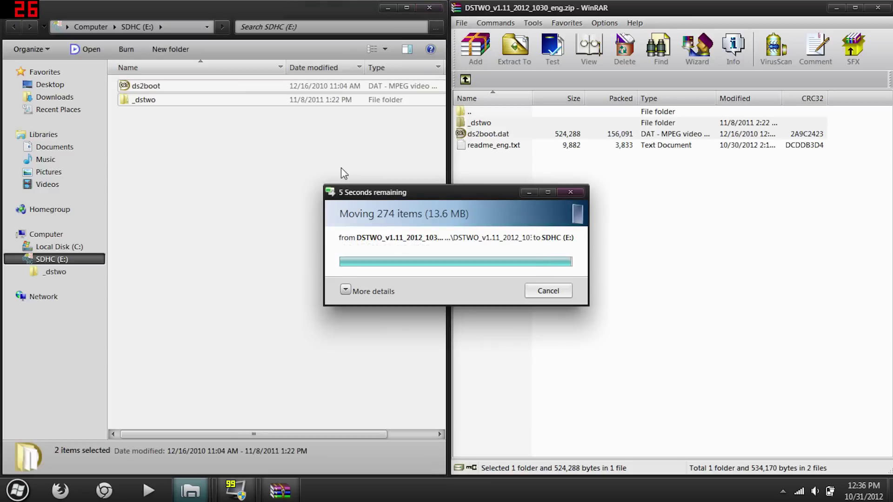
left_click(174, 142)
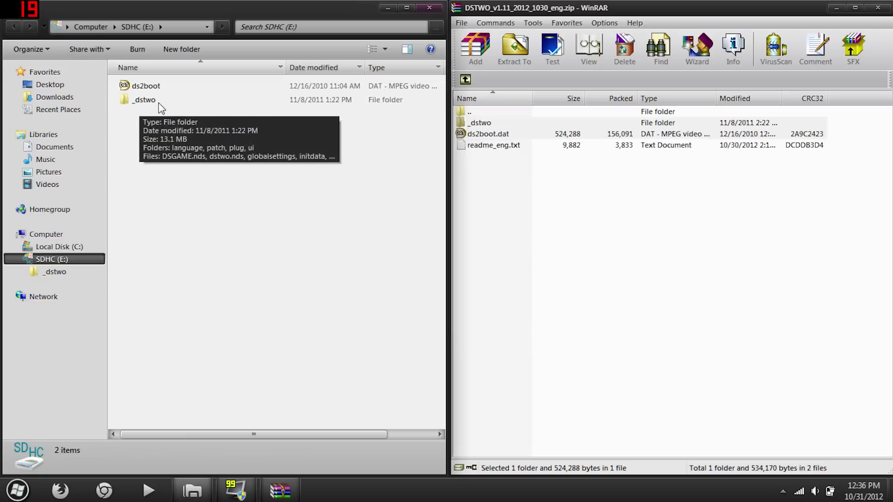
left_click(158, 103)
left_click(175, 159)
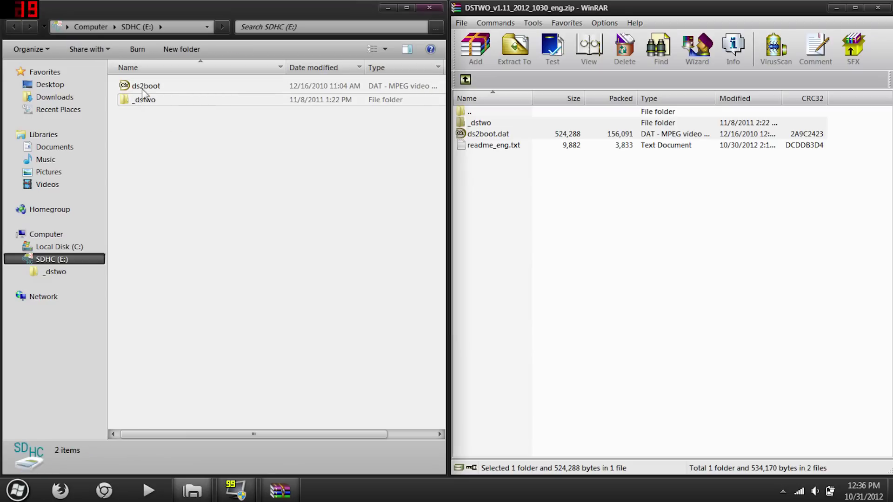
left_click(877, 8)
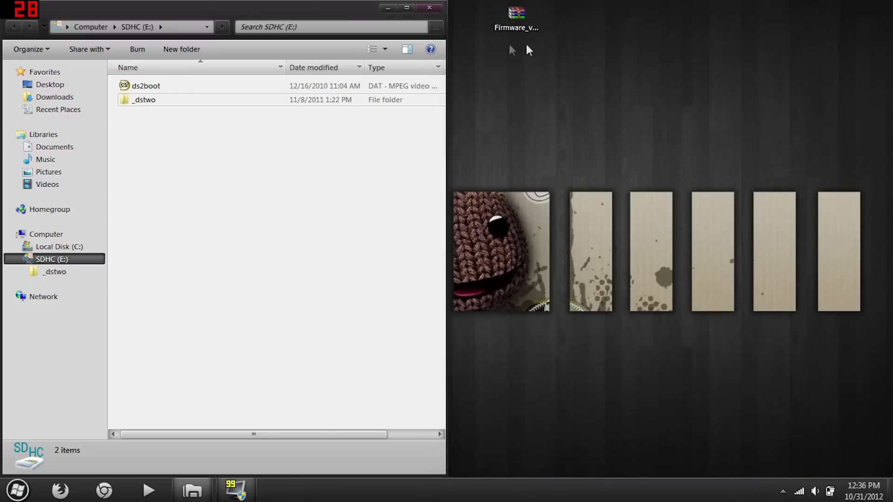
Open the Firmware_v1.18_eng archive beside the card window, extract dstwoupdate.dat onto the SDHC (E:) card and close the archive.
left_click_drag(529, 20, 724, 103)
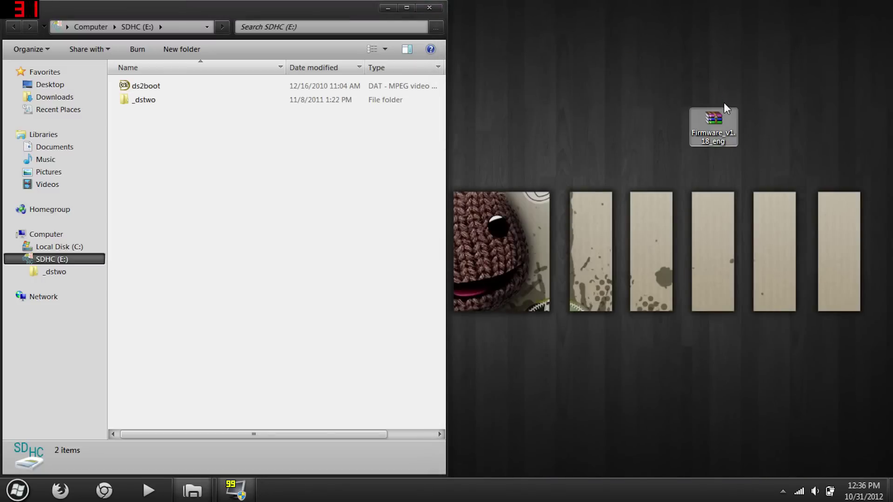
double_click(725, 134)
key("super+Right")
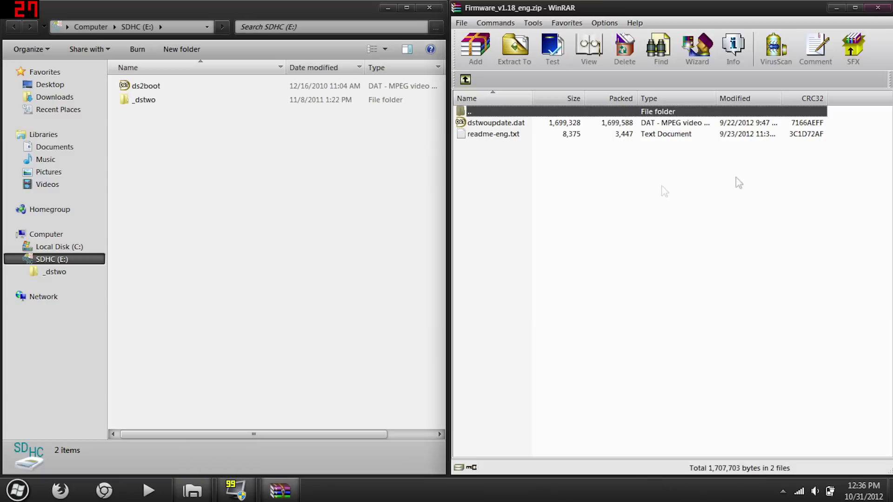
left_click_drag(478, 123, 247, 186)
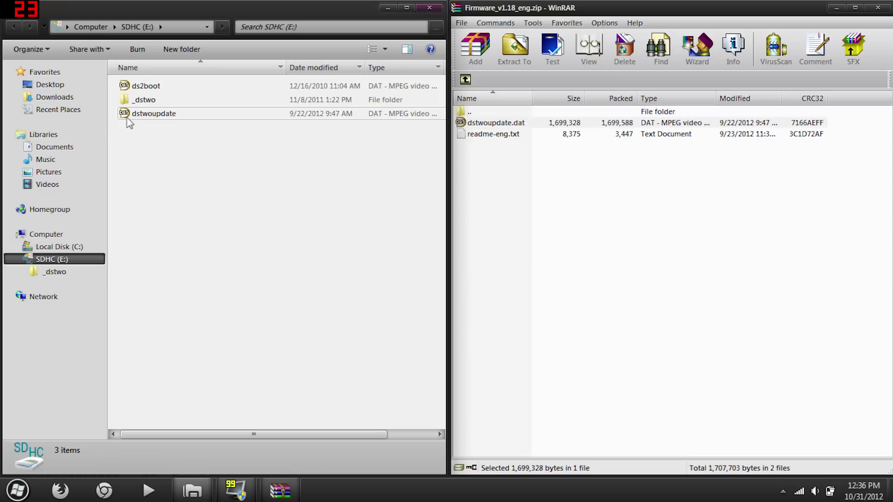
left_click(878, 10)
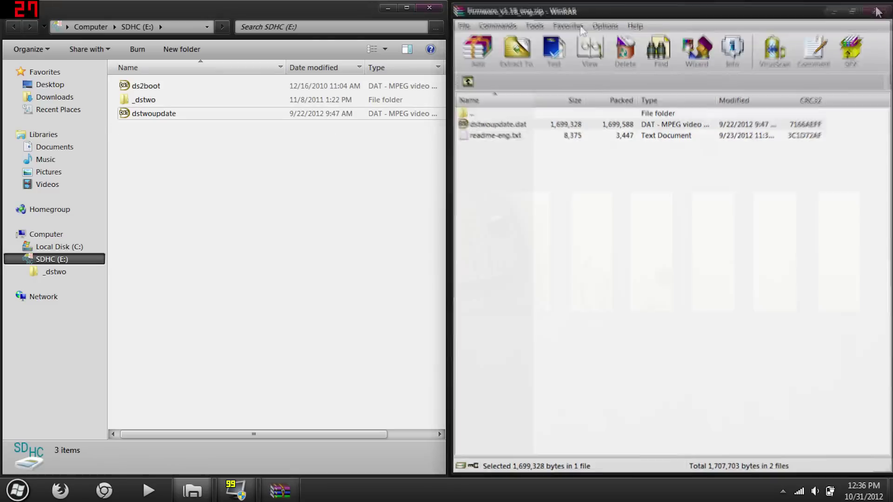
Close the SDHC (E:) window and safely eject the SDHC card.
left_click_drag(320, 15, 543, 27)
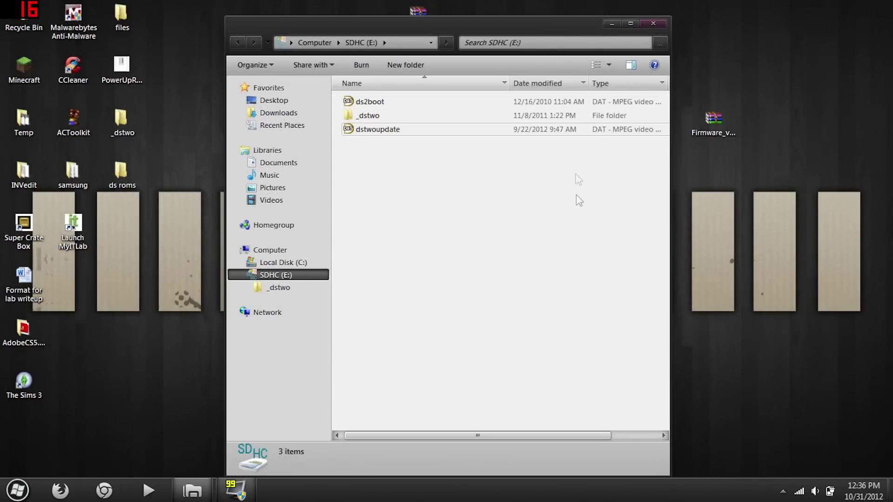
left_click(654, 23)
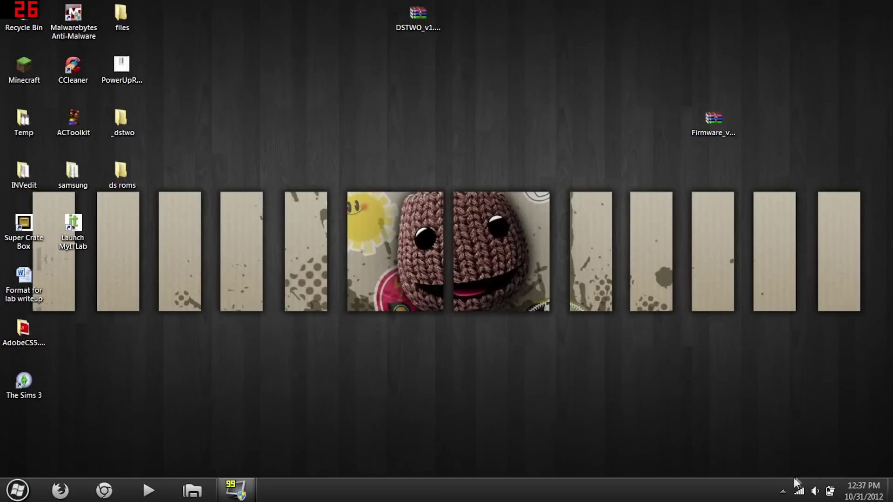
left_click(782, 490)
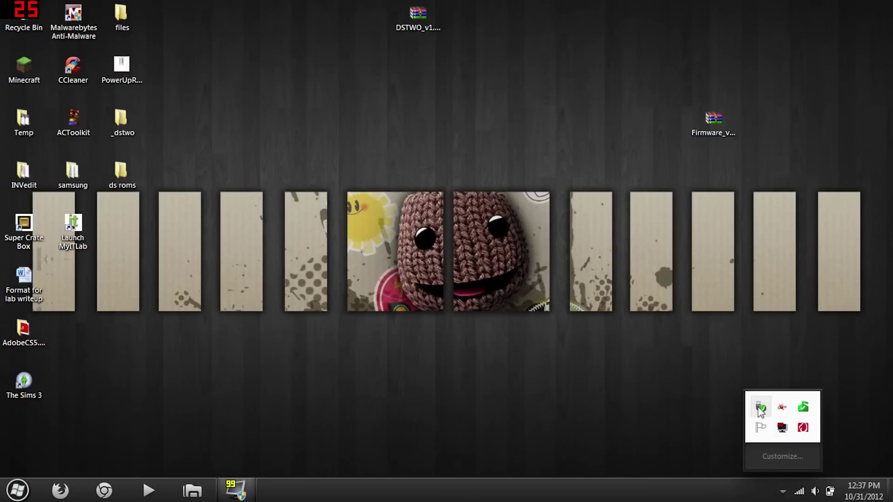
left_click(760, 409)
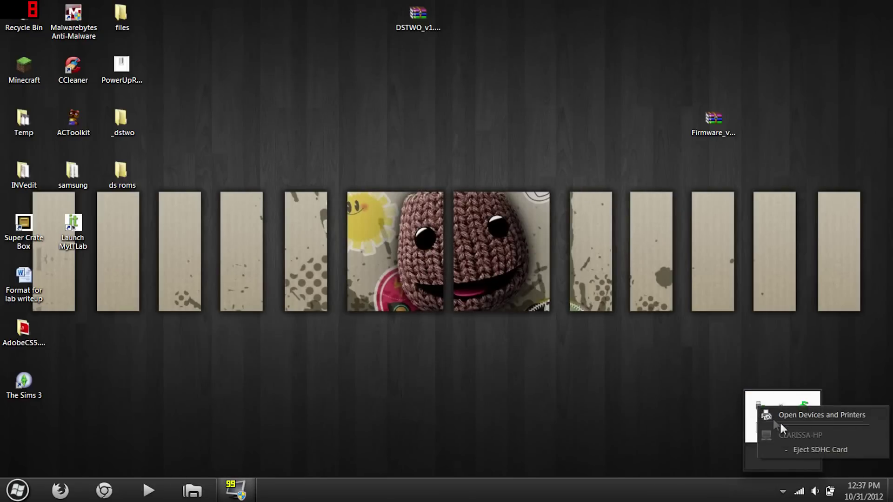
left_click(804, 448)
left_click(777, 444)
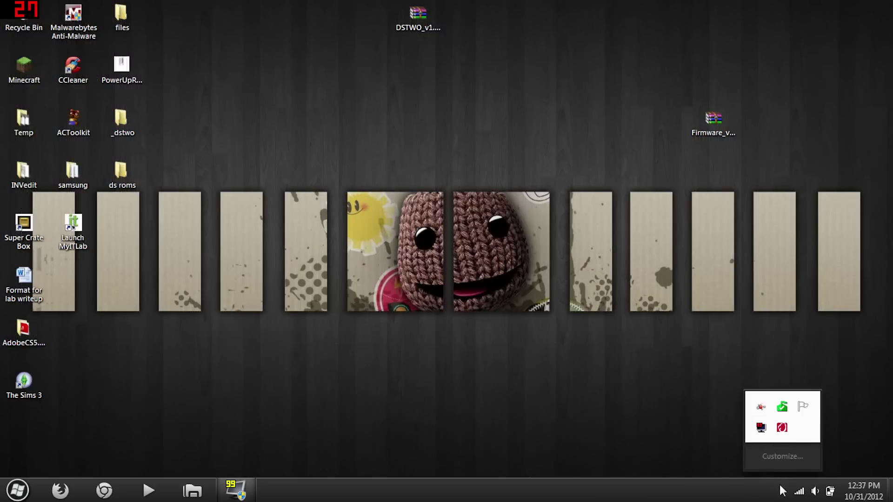